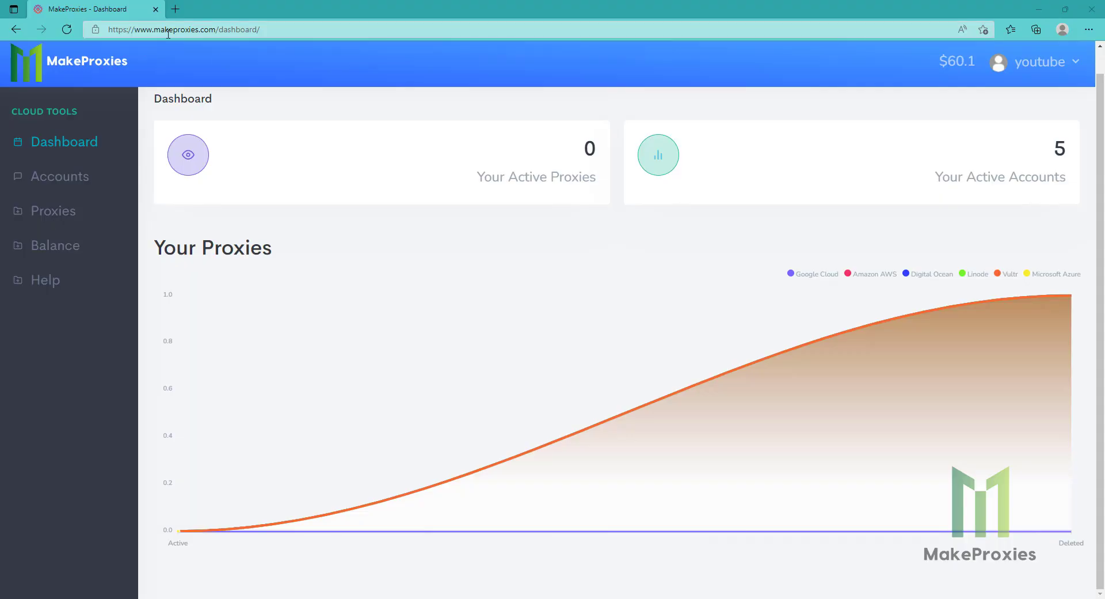
# Open the accounts page and review the cloud providers available for a new account, then dismiss the list.
pyautogui.doubleClick(196, 35)
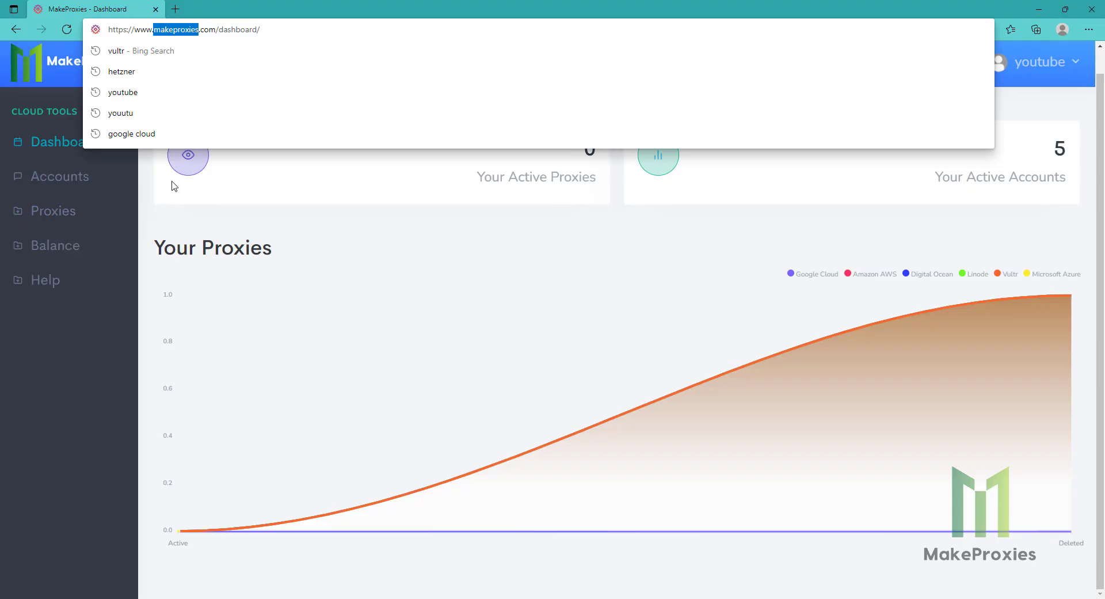
pyautogui.click(85, 189)
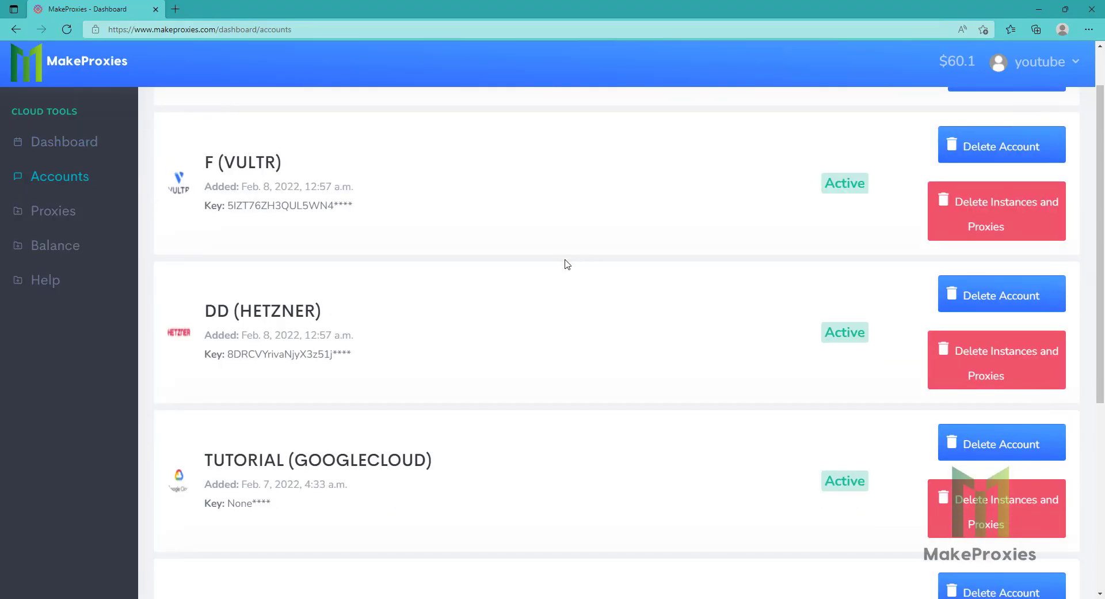
pyautogui.scroll(1, 740, 275)
pyautogui.click(972, 136)
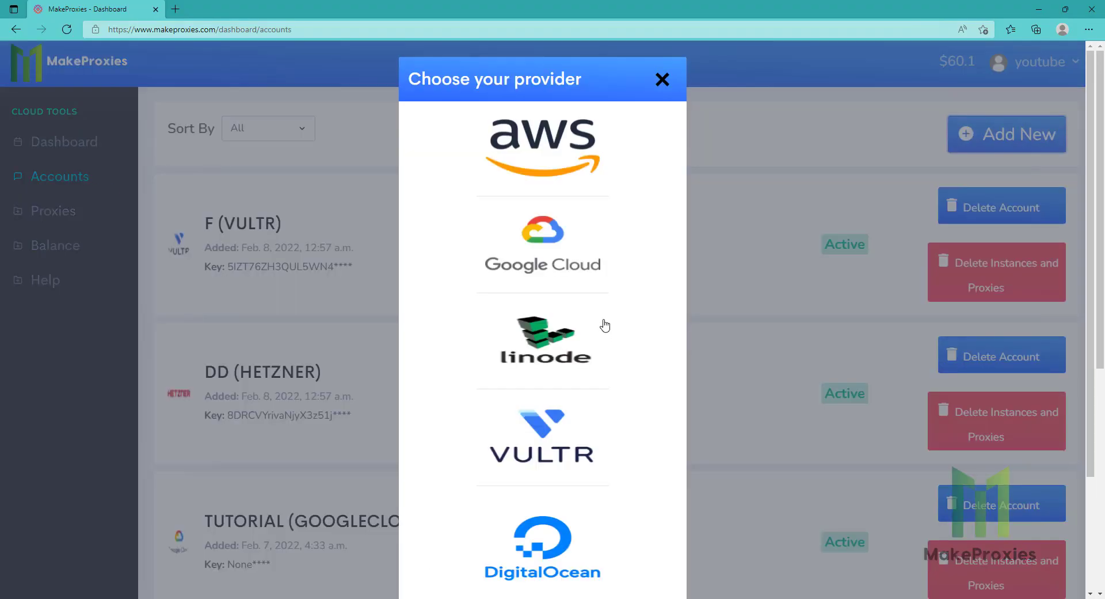
pyautogui.scroll(-2, 563, 153)
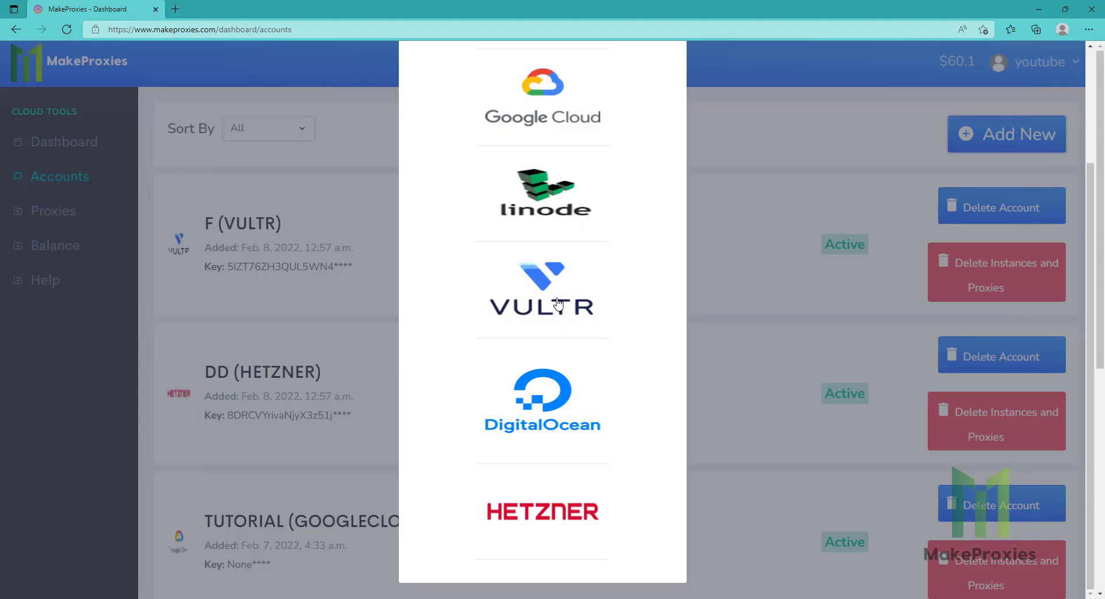
pyautogui.scroll(2, 558, 303)
pyautogui.click(661, 78)
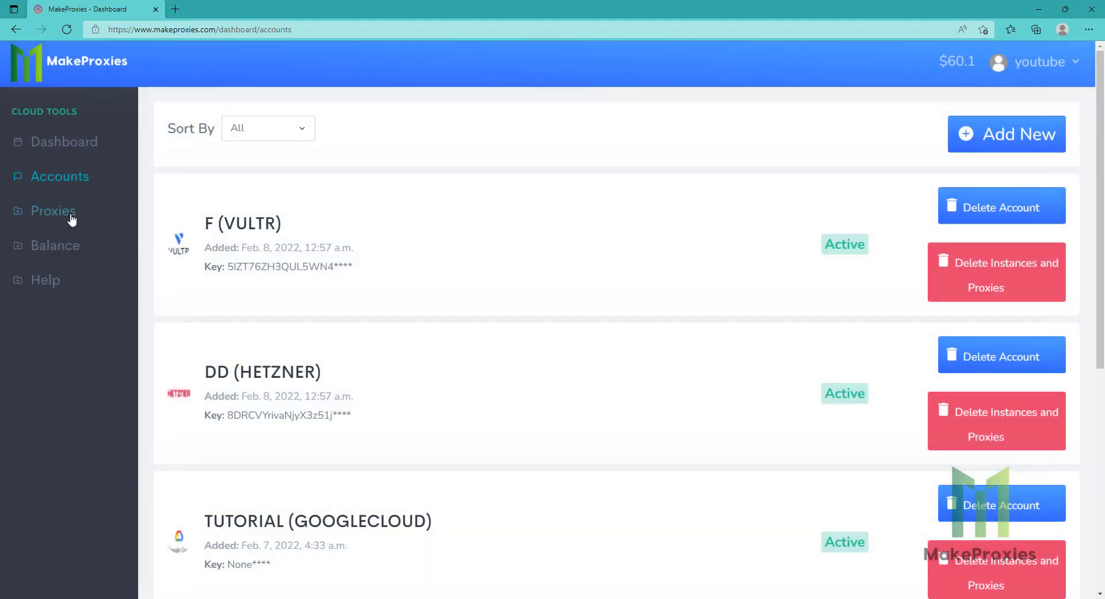
# Create 30 proxies with the Main (AWS) account on the proxies page, keeping the default location, instance and port.
pyautogui.click(70, 218)
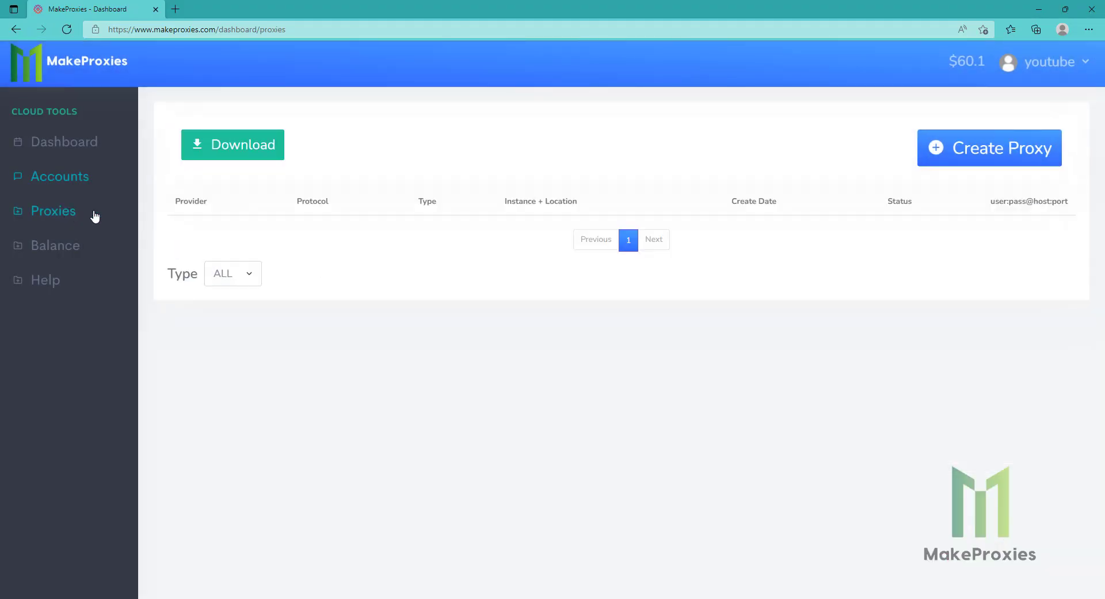
pyautogui.click(973, 158)
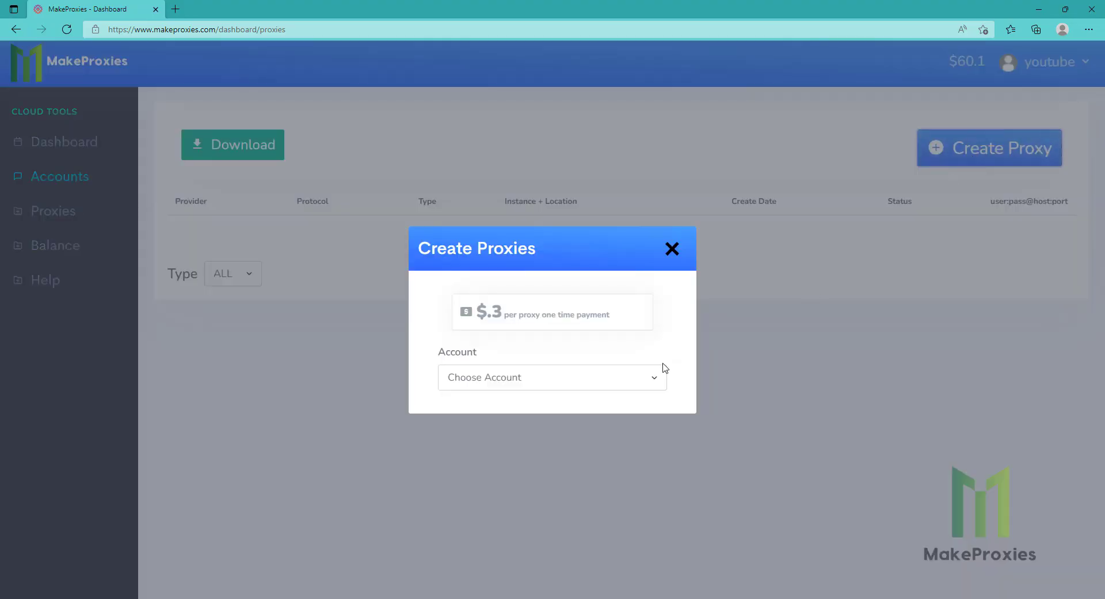
pyautogui.click(503, 382)
pyautogui.click(536, 414)
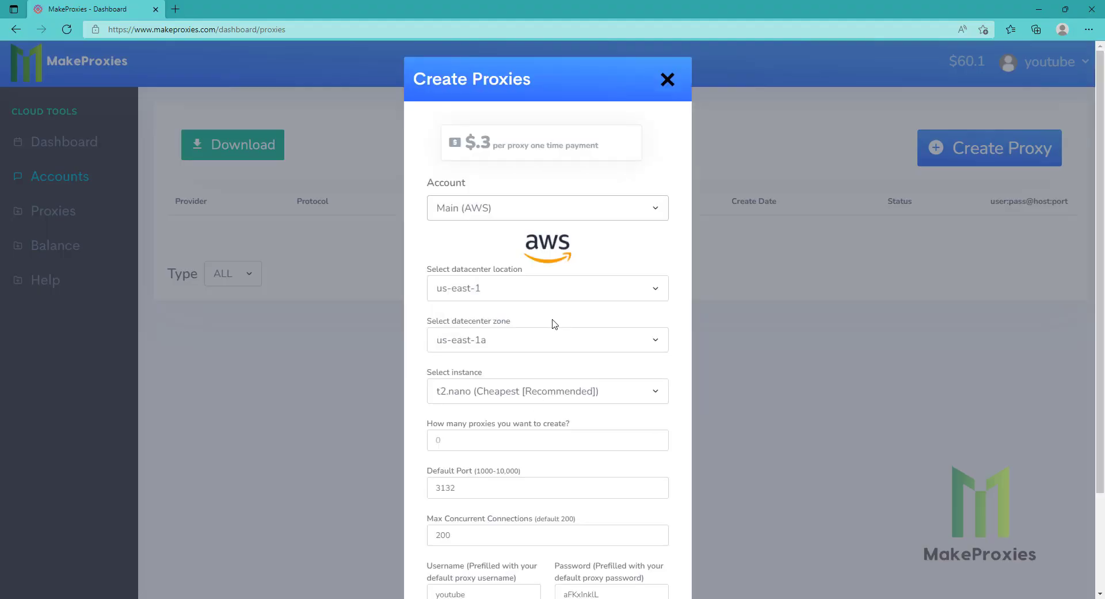
pyautogui.scroll(-5, 552, 323)
pyautogui.click(478, 320)
pyautogui.write('30')
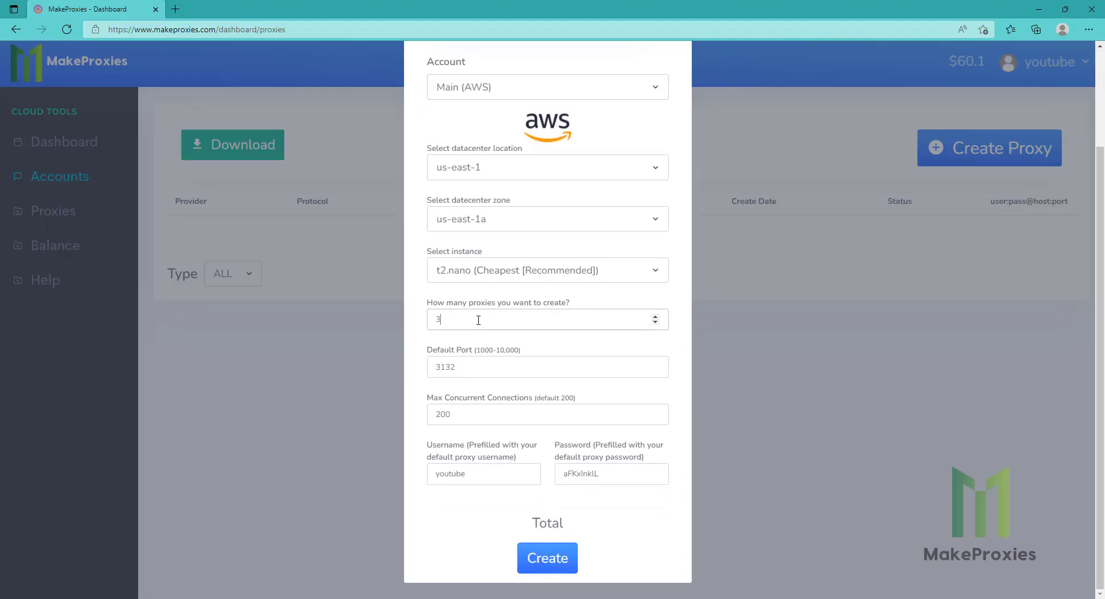
pyautogui.click(541, 555)
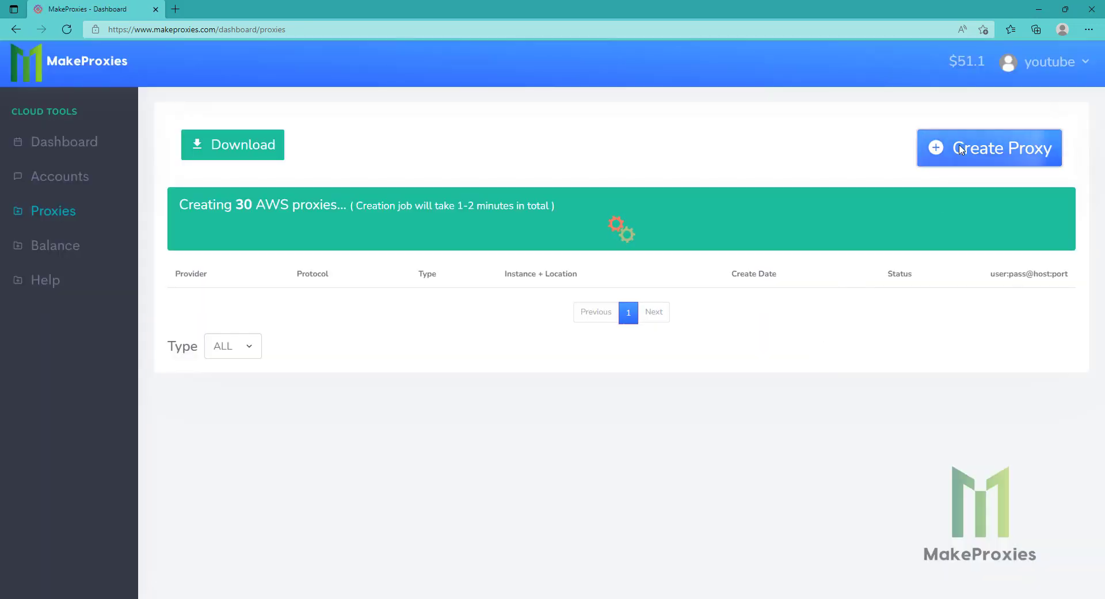
# Create 10 proxies with the Digital Main (DIGITALOCEAN) account, keeping the other default settings.
pyautogui.click(964, 150)
pyautogui.click(524, 378)
pyautogui.click(546, 429)
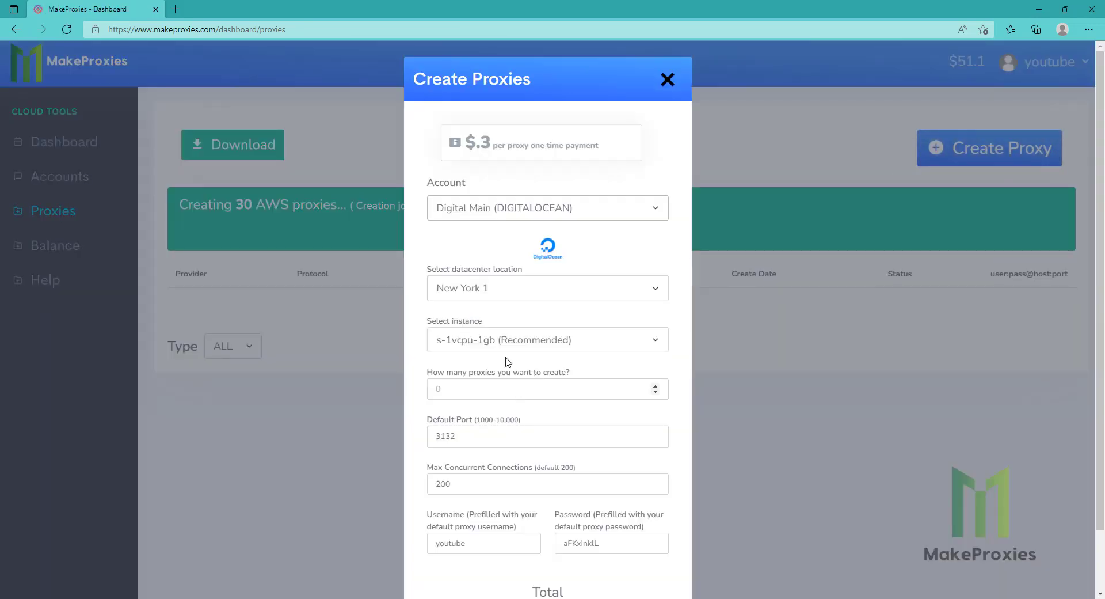
pyautogui.click(491, 393)
pyautogui.write('10')
pyautogui.scroll(-1, 491, 393)
pyautogui.click(547, 557)
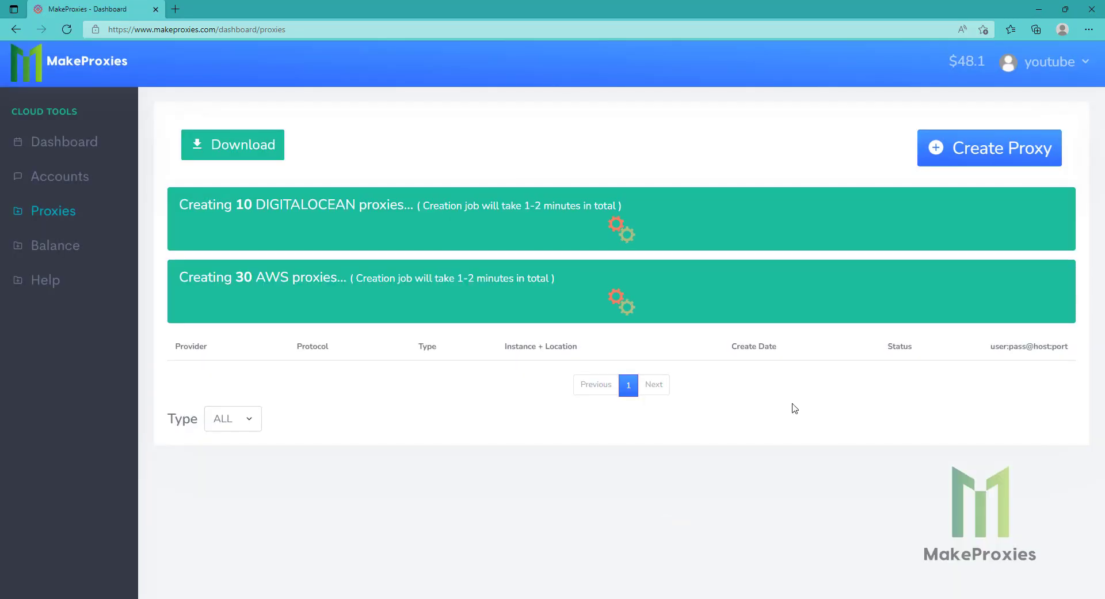
# Create 5 proxies with the DD (HETZNER) account, keeping the default Nuremberg location and cx11 instance.
pyautogui.click(998, 154)
pyautogui.click(510, 383)
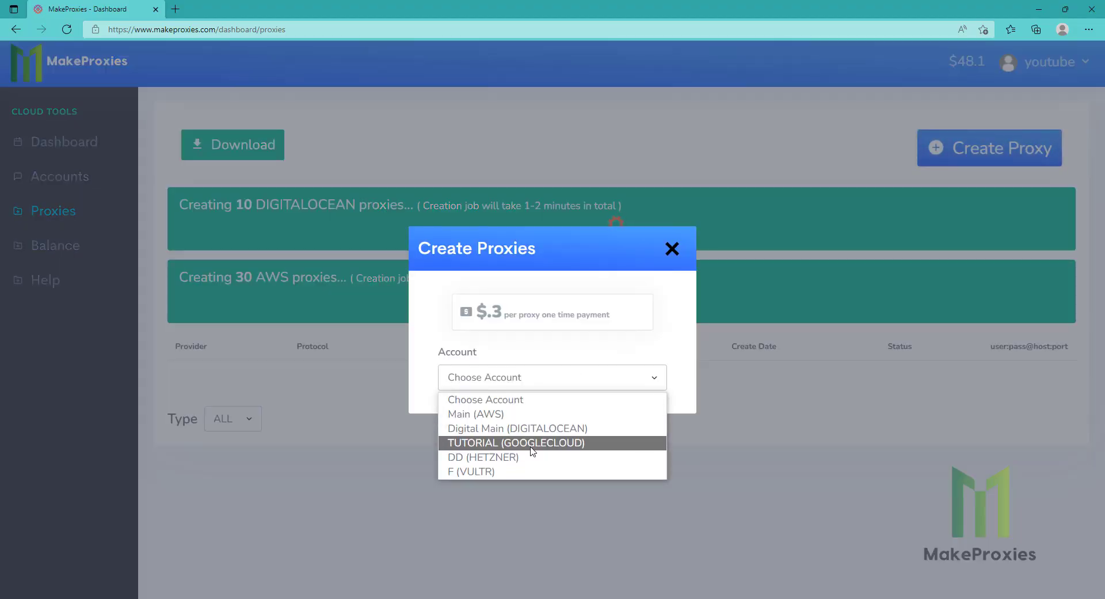
pyautogui.click(521, 457)
pyautogui.click(490, 386)
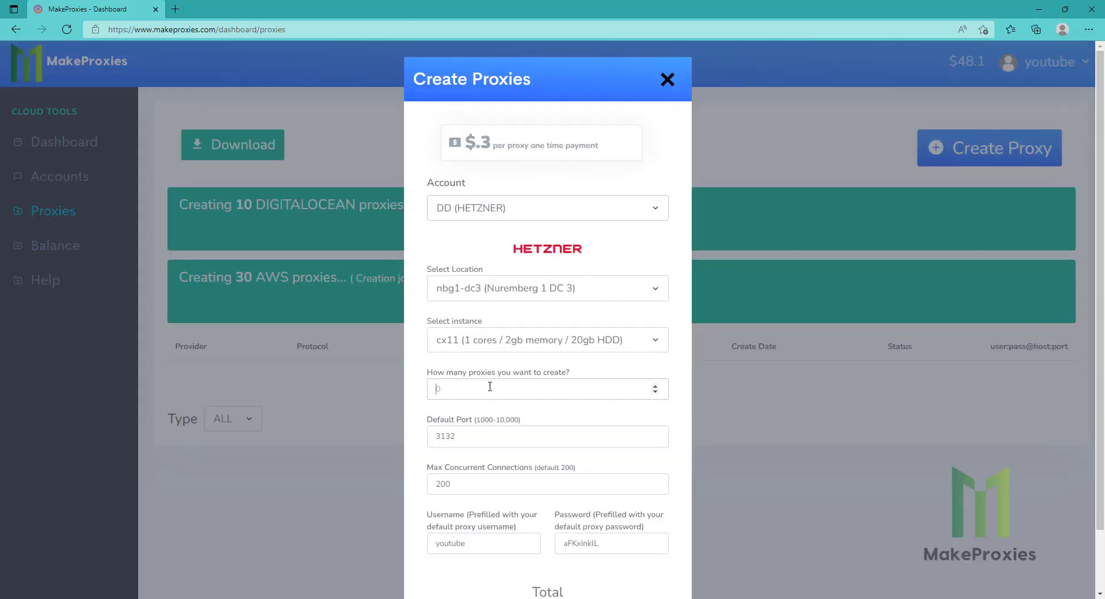
pyautogui.write('5')
pyautogui.scroll(-1, 513, 432)
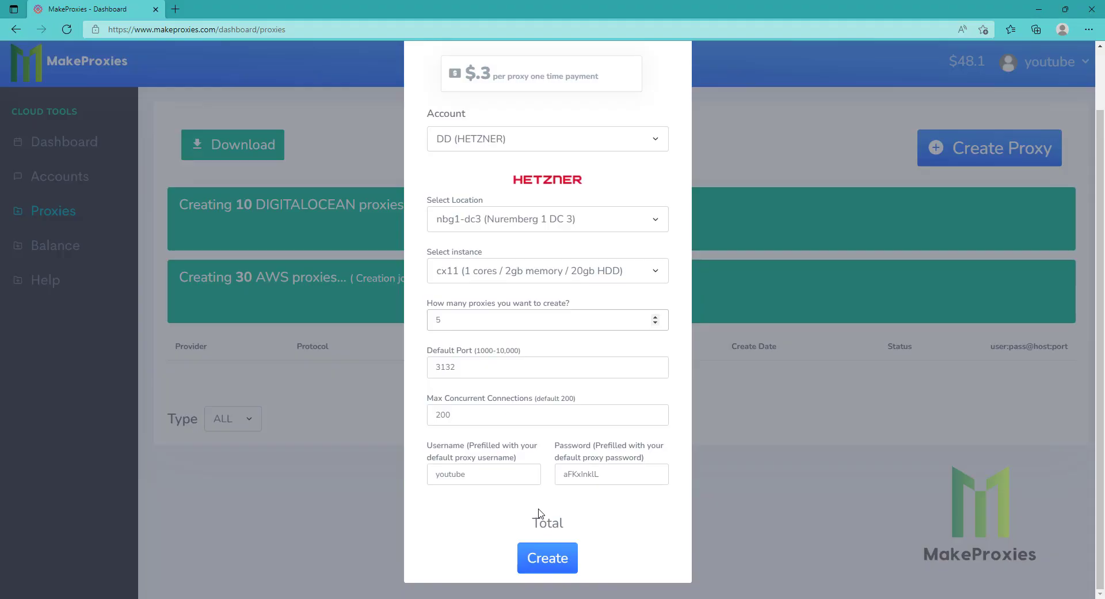
pyautogui.click(561, 556)
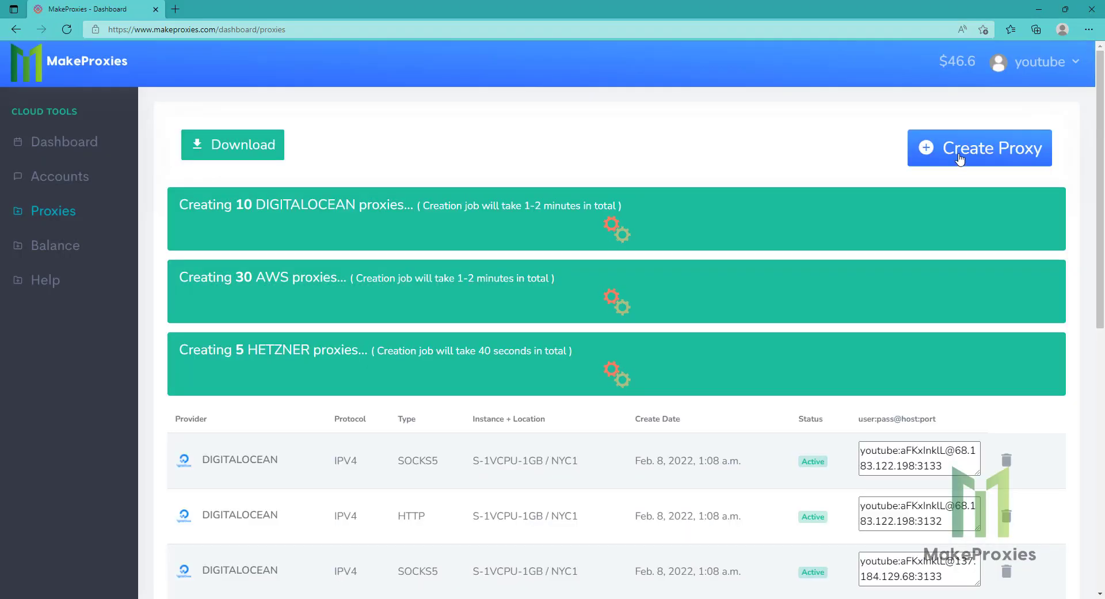
# Create 5 proxies with the F (VULTR) account, keeping the default Los Angeles location and instance.
pyautogui.click(958, 160)
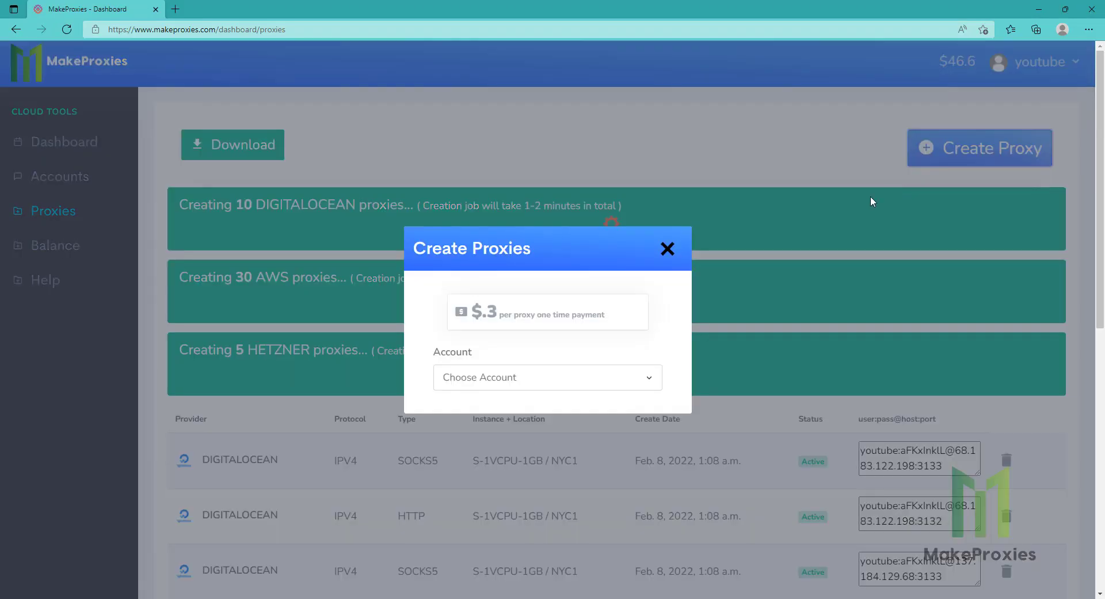
pyautogui.click(538, 379)
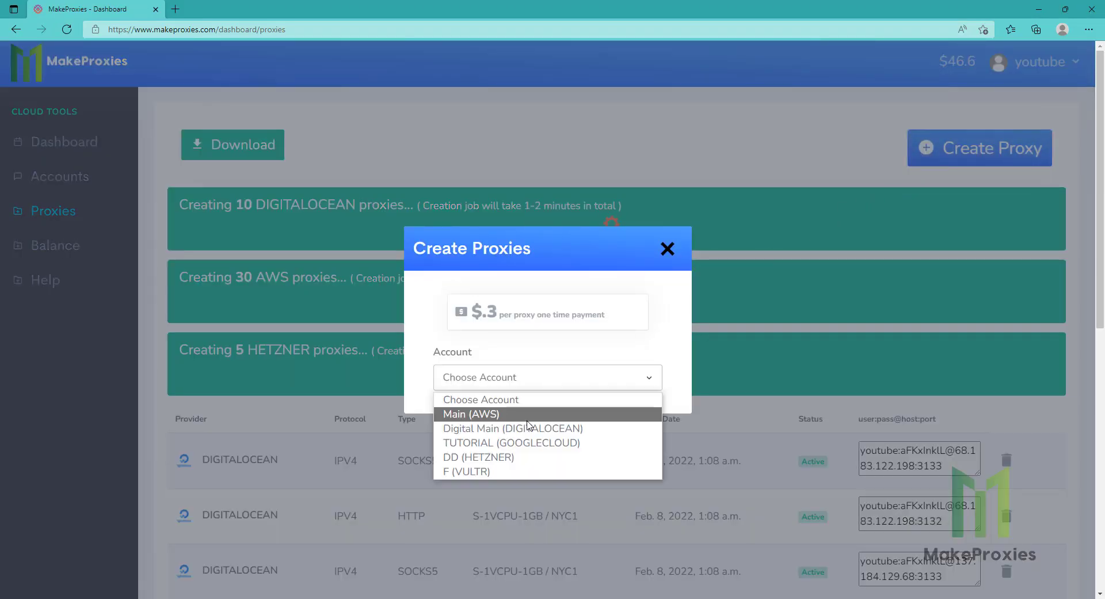
pyautogui.click(476, 477)
pyautogui.click(478, 389)
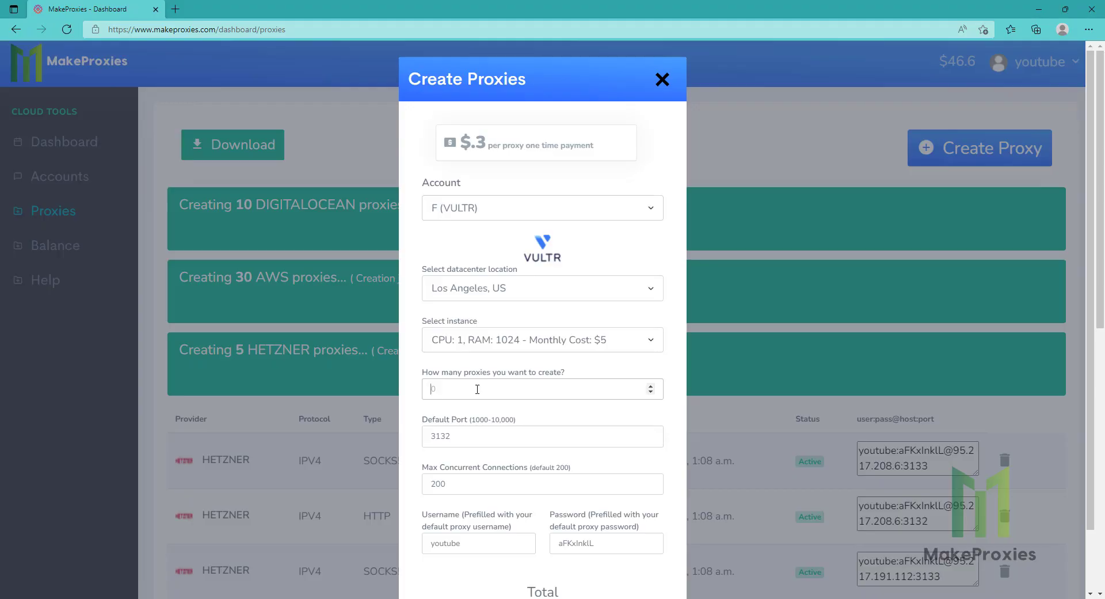
pyautogui.write('5')
pyautogui.scroll(-1, 495, 403)
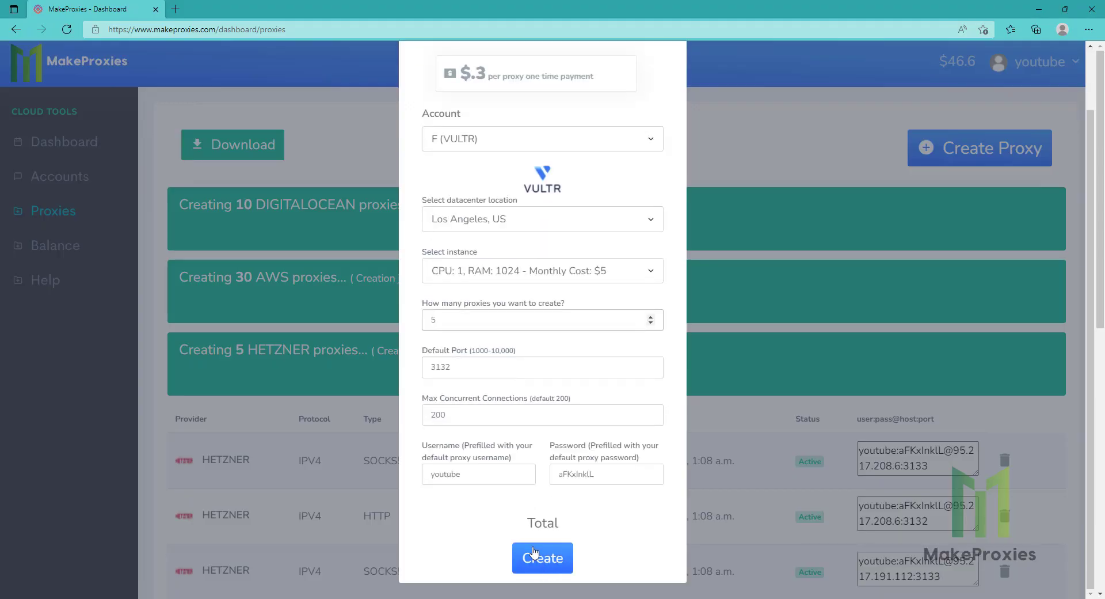
pyautogui.click(571, 556)
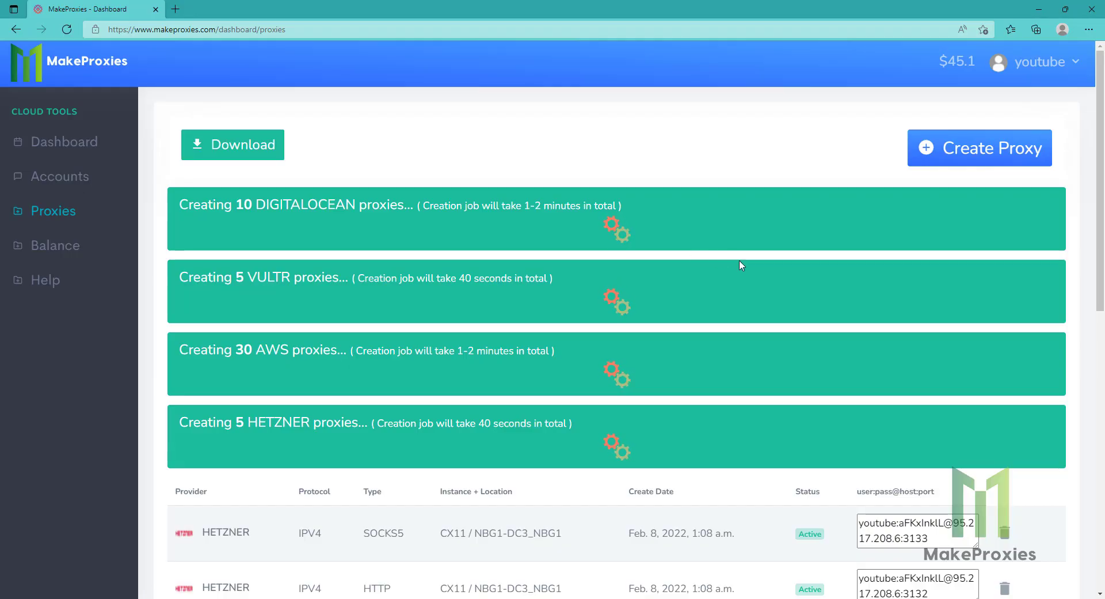
# Page through the proxy list to examine the providers, types and status of the created proxies.
pyautogui.scroll(-8, 741, 261)
pyautogui.scroll(-2, 260, 243)
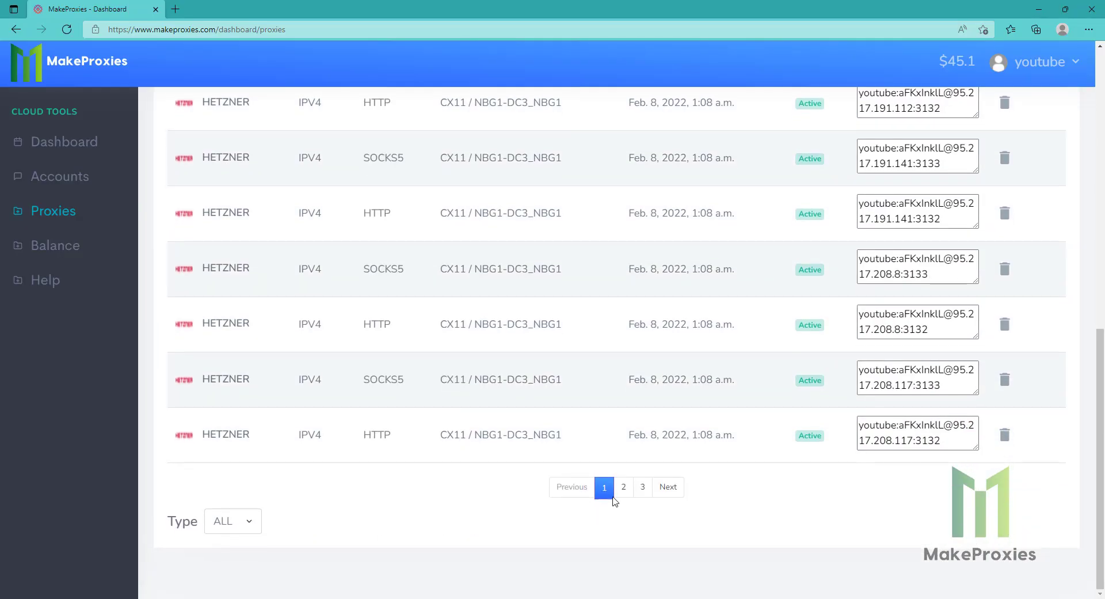
pyautogui.click(623, 487)
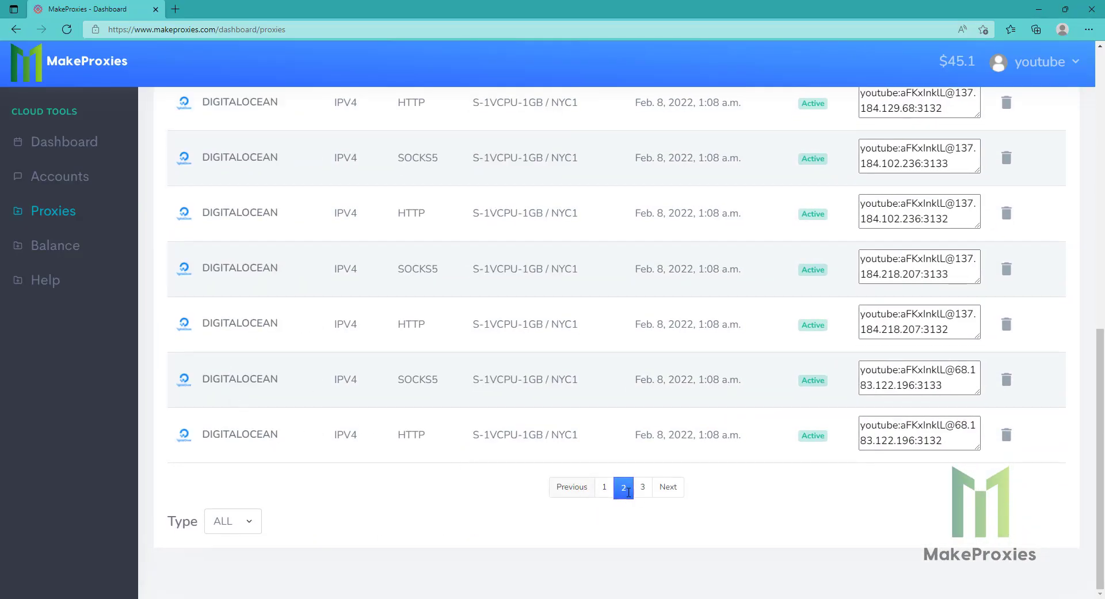
pyautogui.click(642, 487)
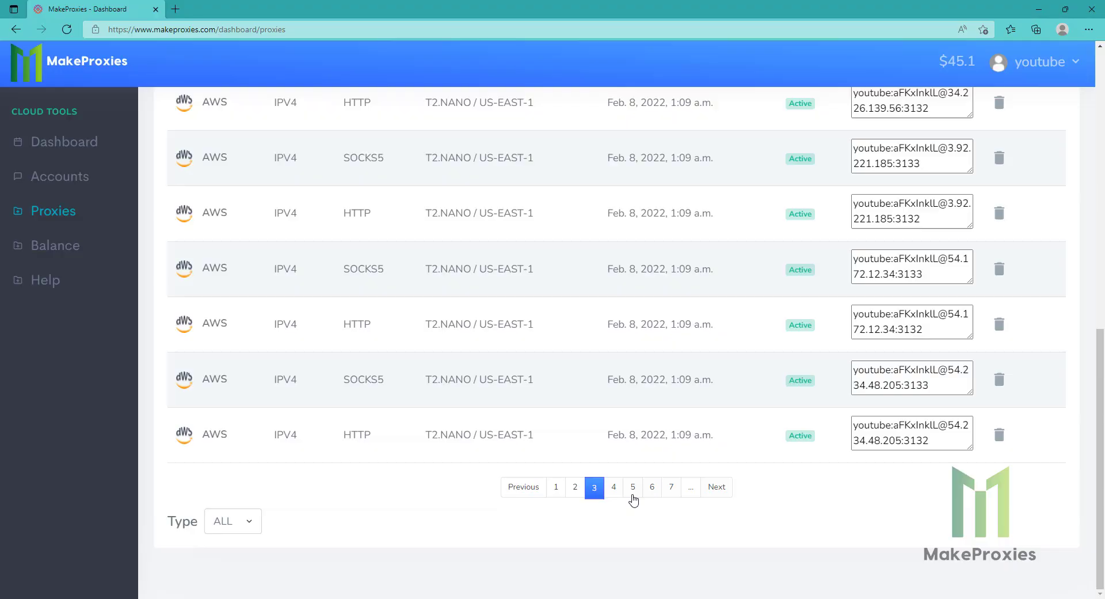
pyautogui.click(630, 488)
pyautogui.scroll(5, 148, 231)
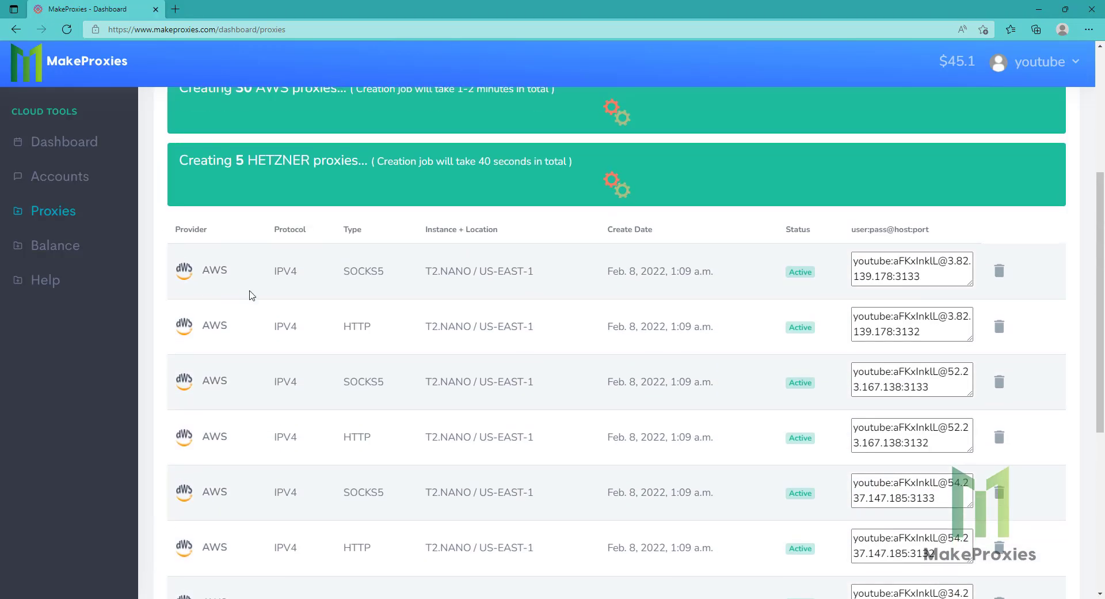
pyautogui.scroll(-5, 249, 292)
pyautogui.click(684, 486)
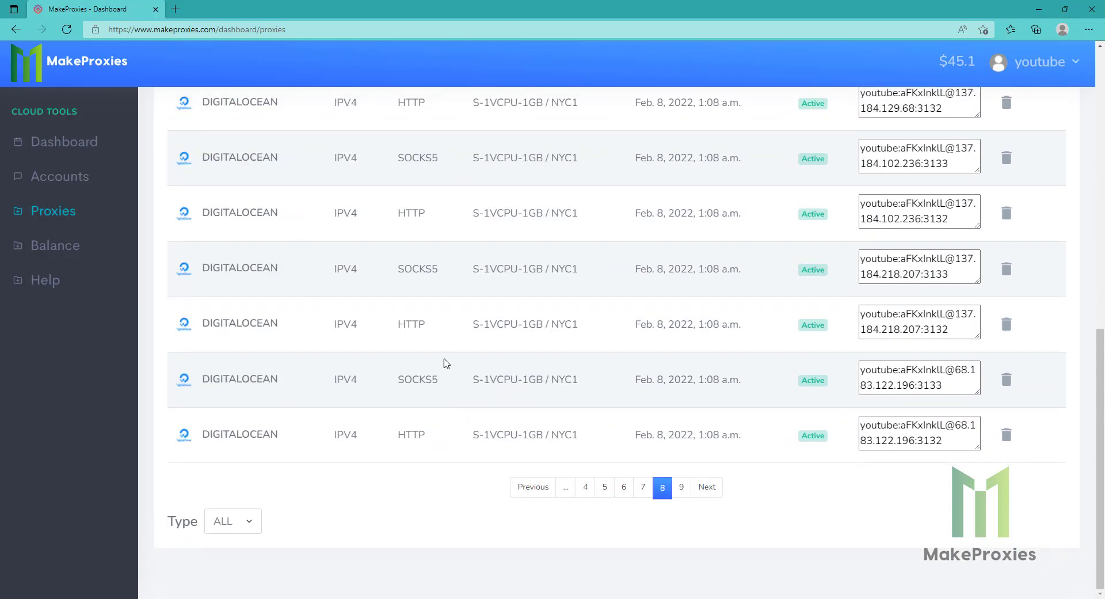
pyautogui.click(565, 487)
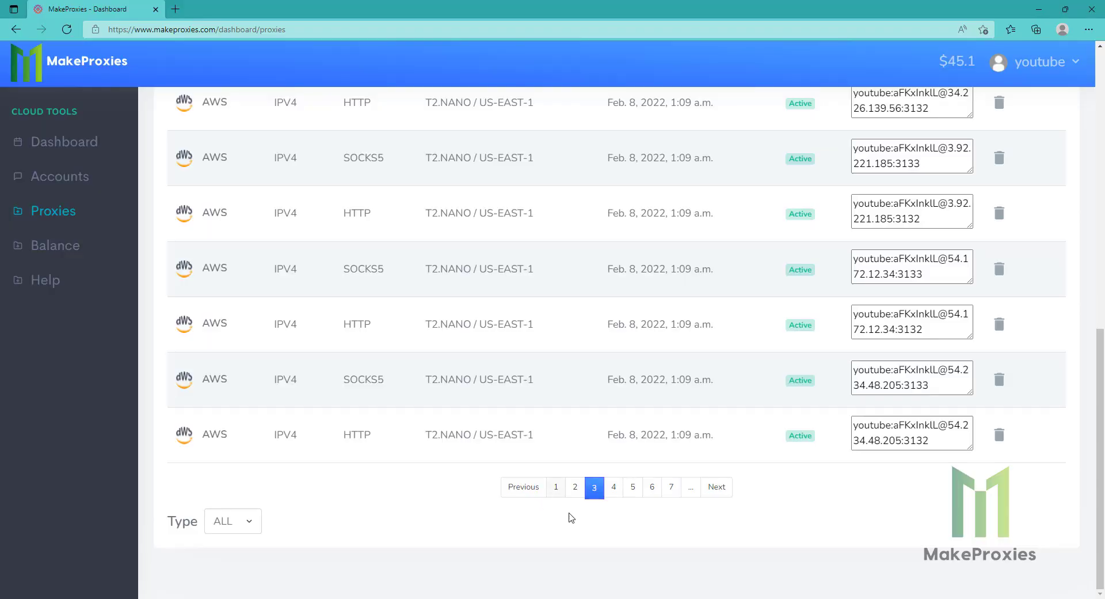
pyautogui.click(556, 487)
pyautogui.scroll(10, 461, 426)
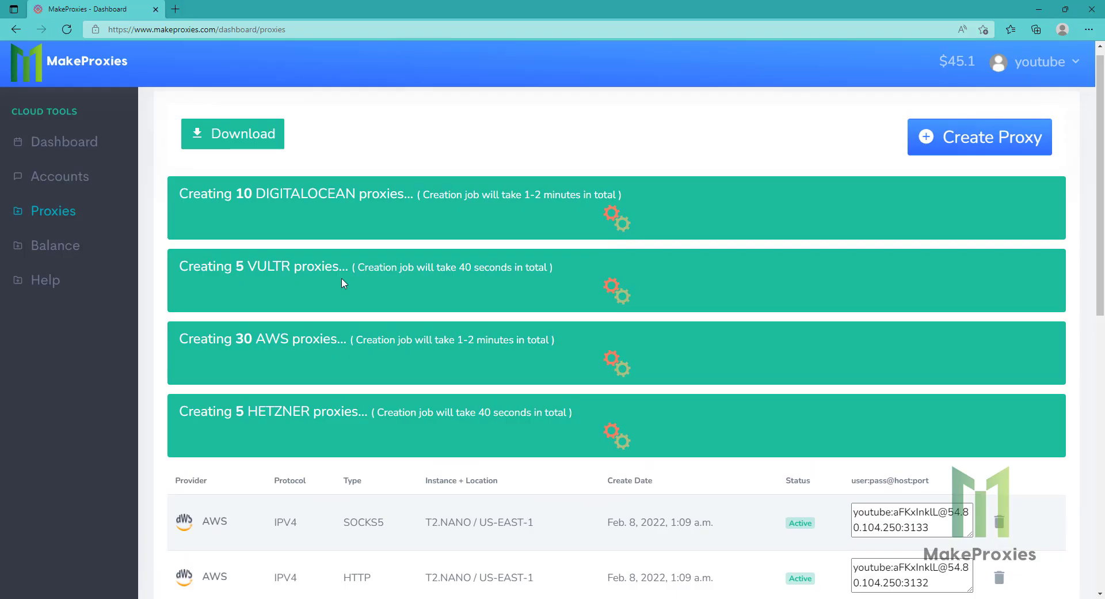
pyautogui.scroll(1, 576, 302)
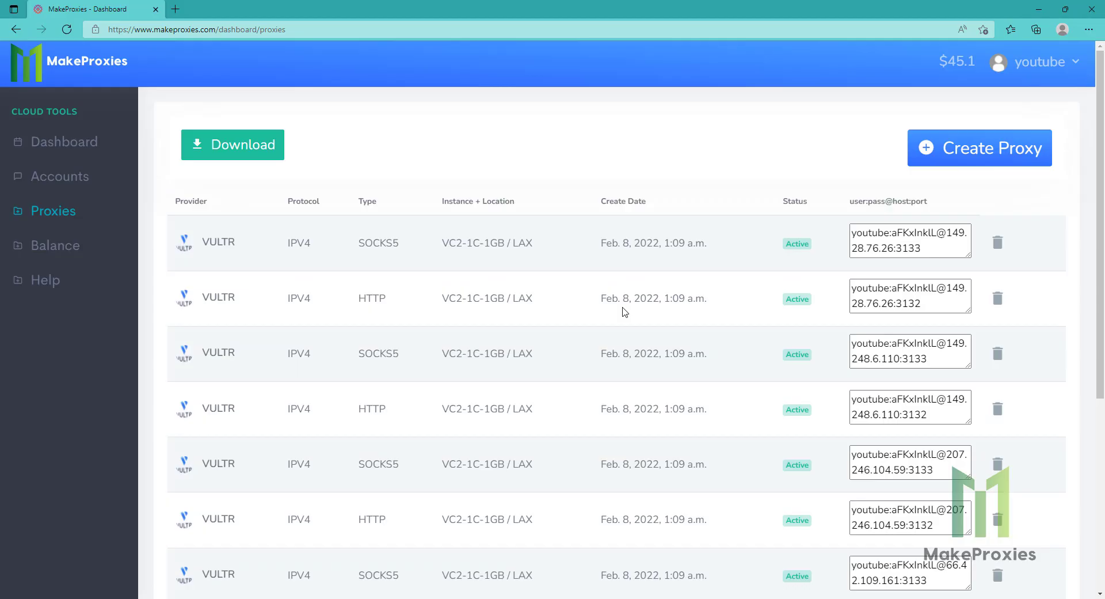
# Download the proxies of all providers, types and protocols as a list in HOST:PORT:USER:PASS format.
pyautogui.click(236, 154)
pyautogui.click(550, 265)
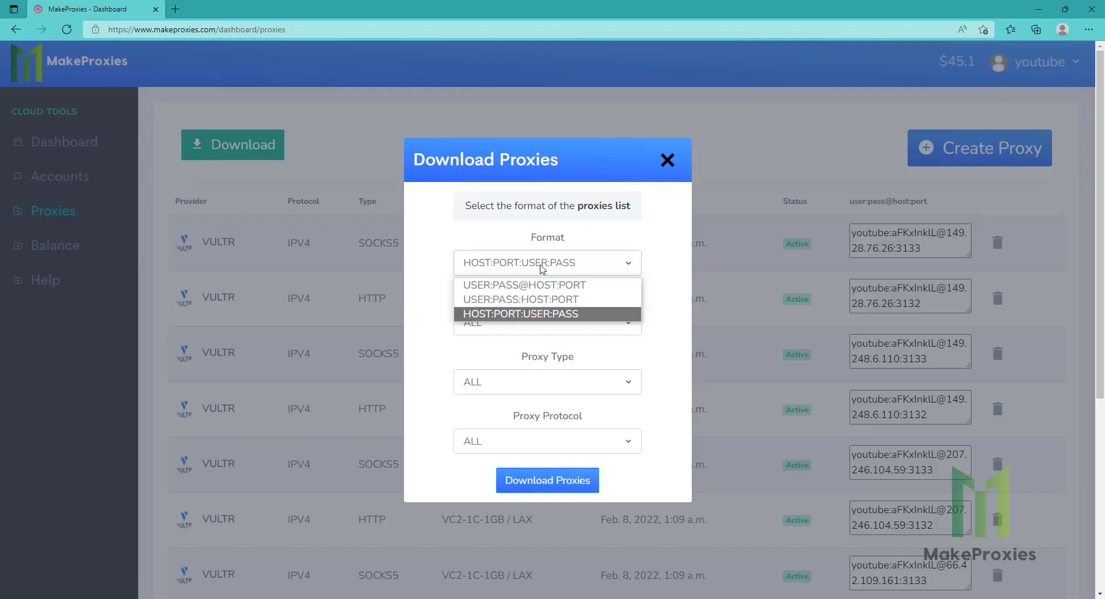
pyautogui.click(535, 265)
pyautogui.click(539, 320)
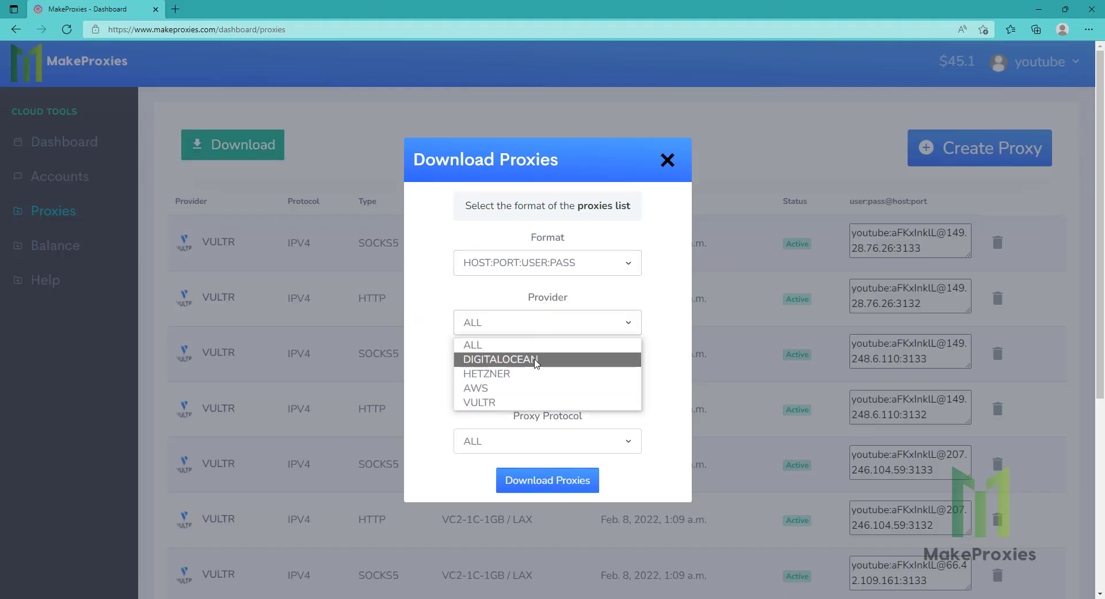
pyautogui.click(514, 346)
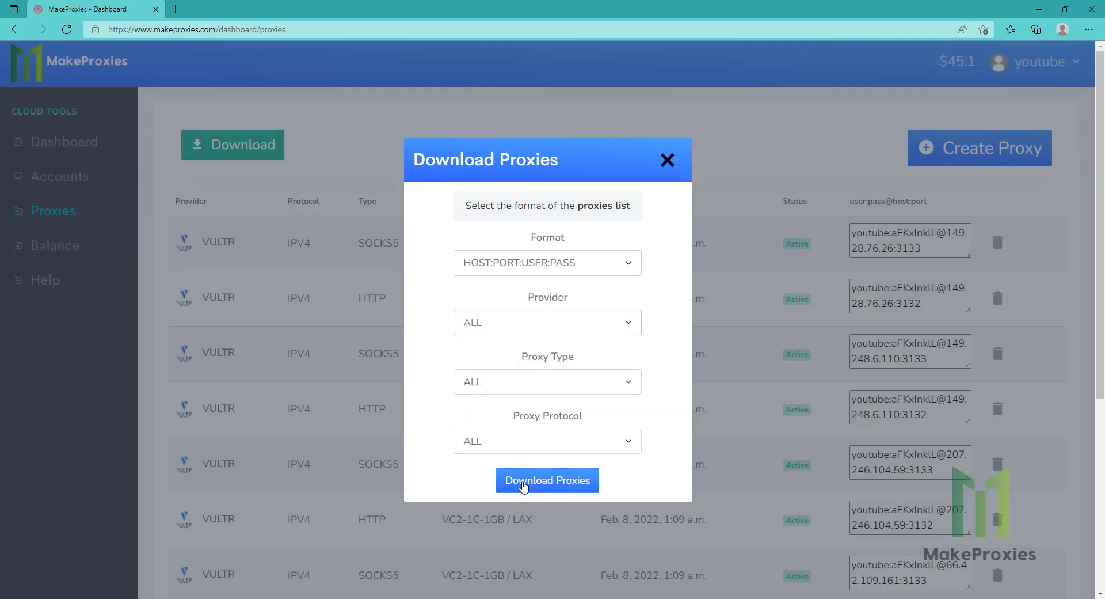
pyautogui.click(542, 487)
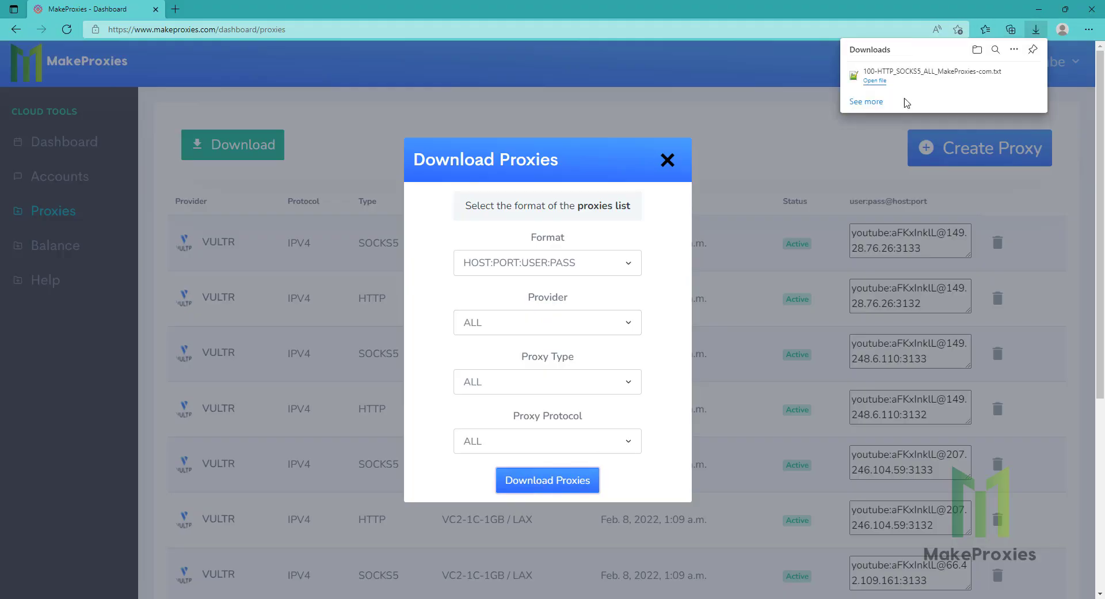
# Open the downloaded proxy list in Notepad++ and select all of its lines.
pyautogui.click(915, 84)
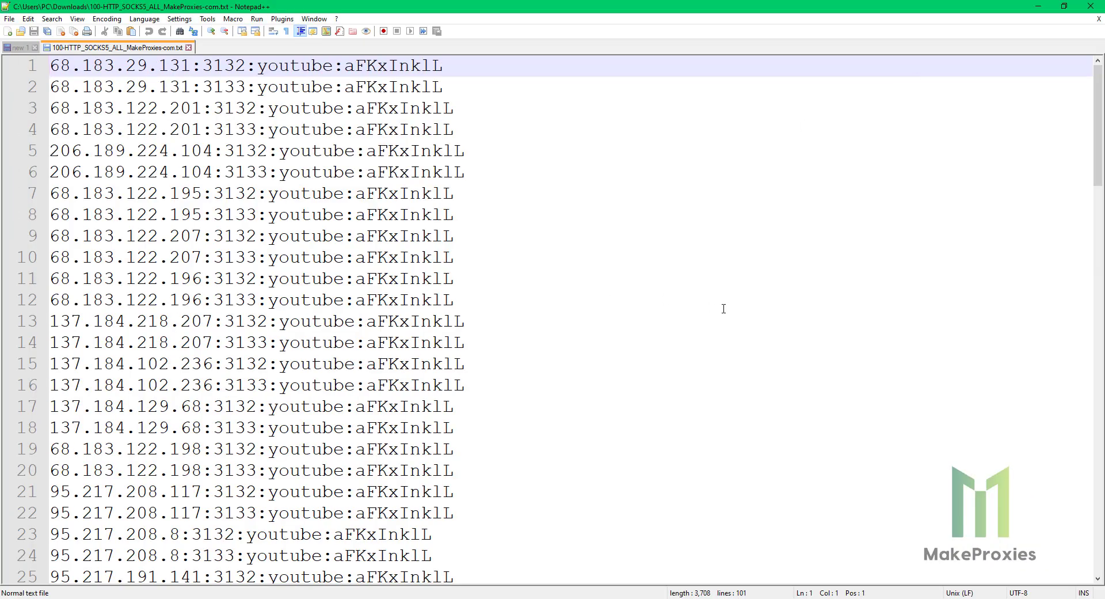
pyautogui.click(702, 308)
pyautogui.hotkey('ctrl', 'a')
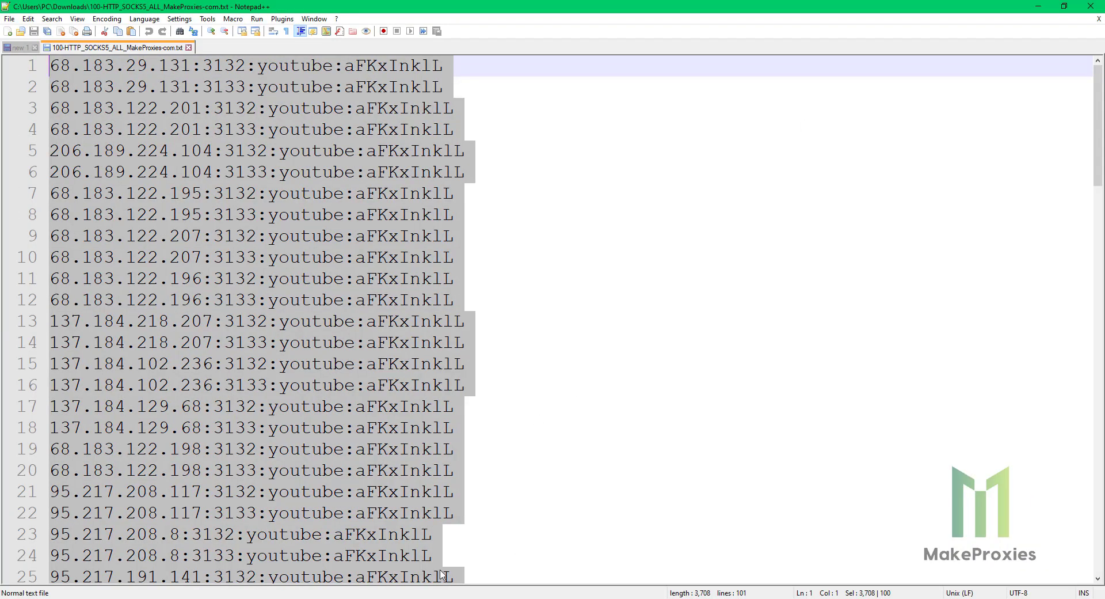